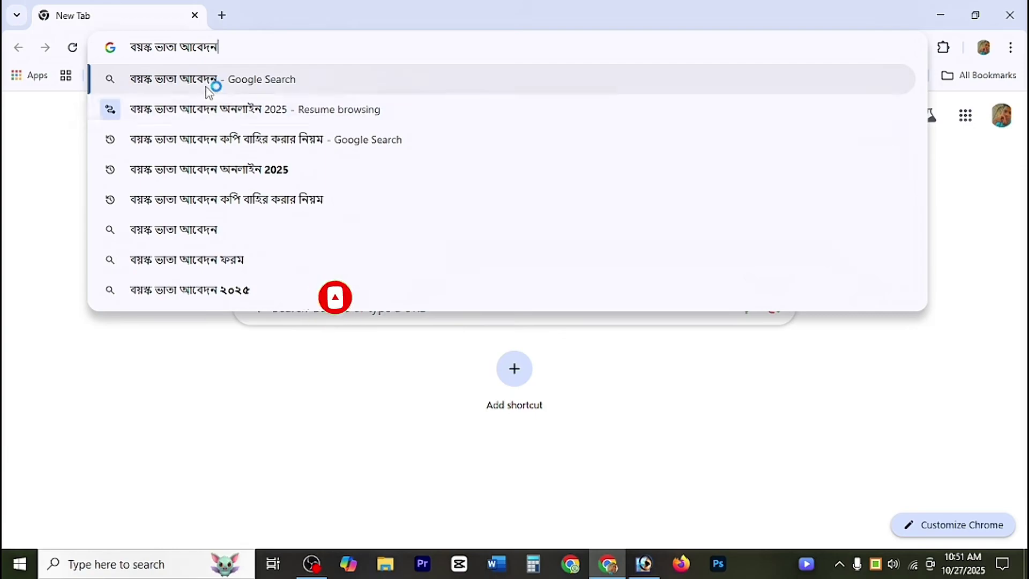
Step: Search Google for বয়স্ক ভাতা আবেদন and open the DSS 'MIS - Online Application' result
left_click(211, 82)
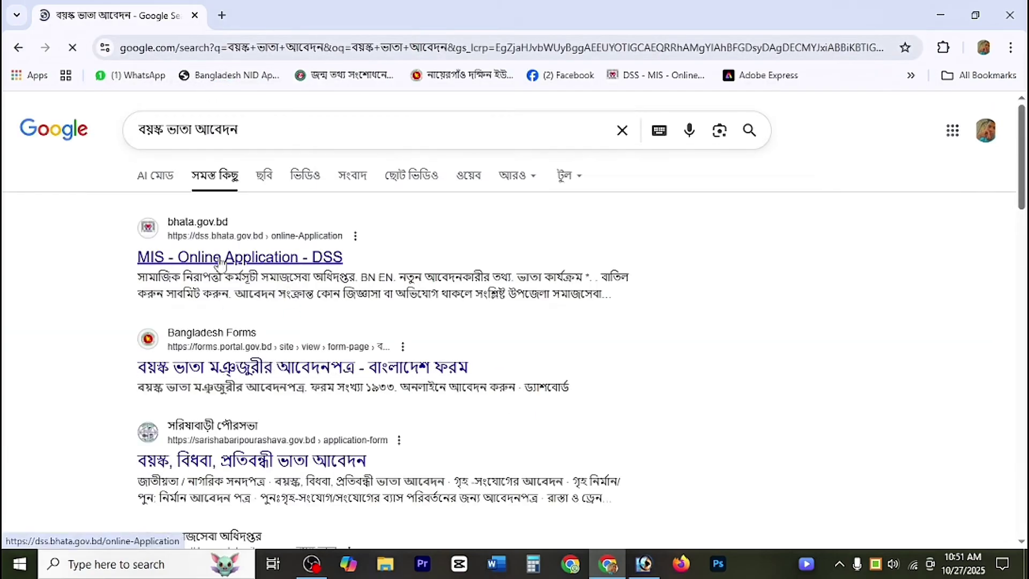
left_click(222, 257)
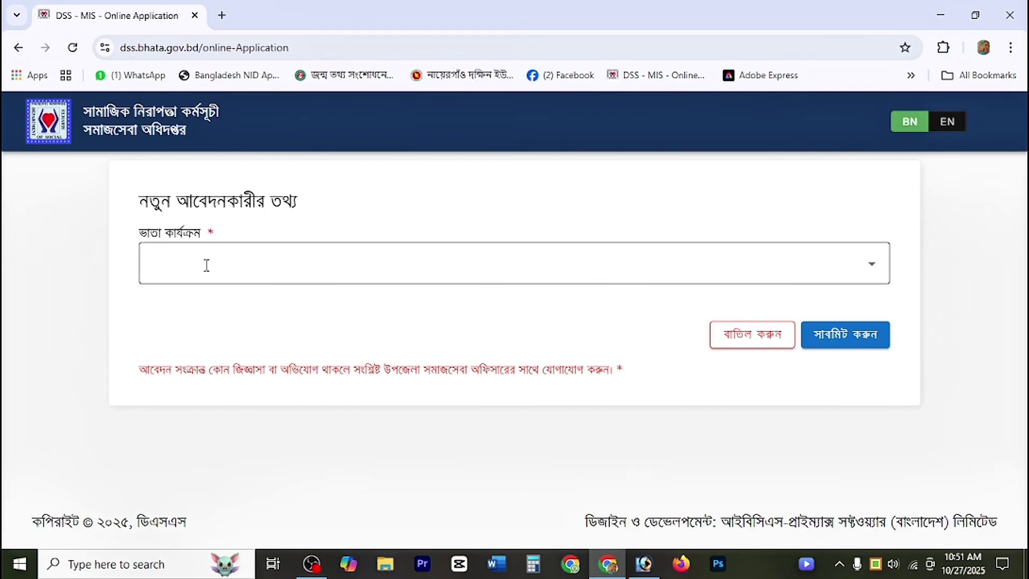
Step: Select বিধবা ও স্বামী নিগৃহীতা ভাতা from the allowance programme list
left_click(239, 265)
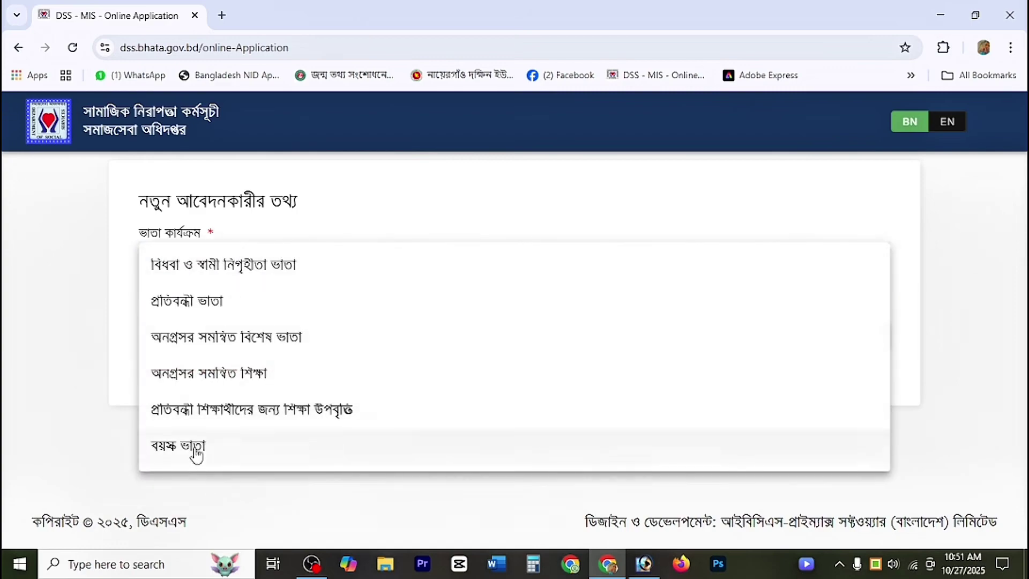
left_click(303, 514)
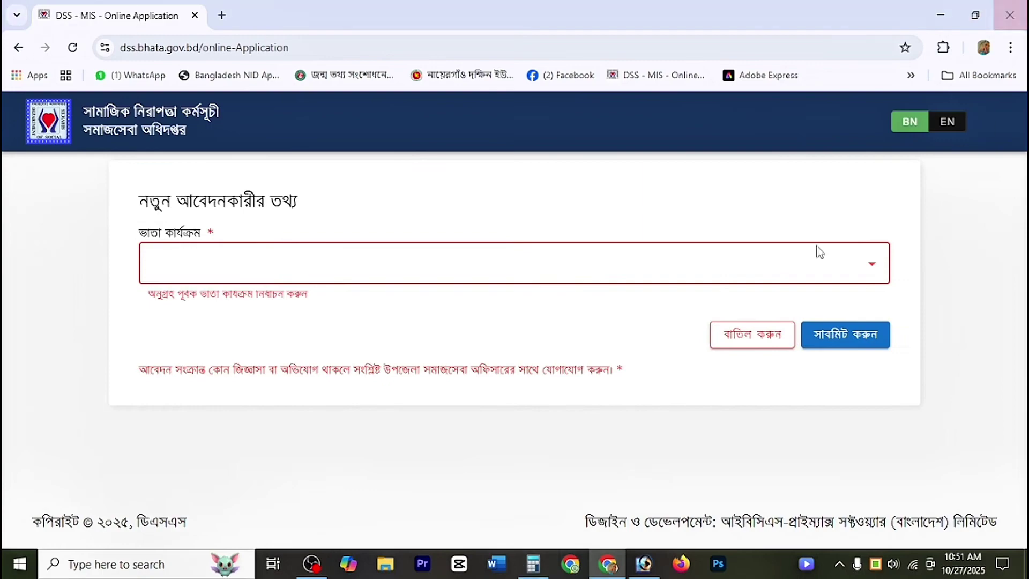
left_click(257, 264)
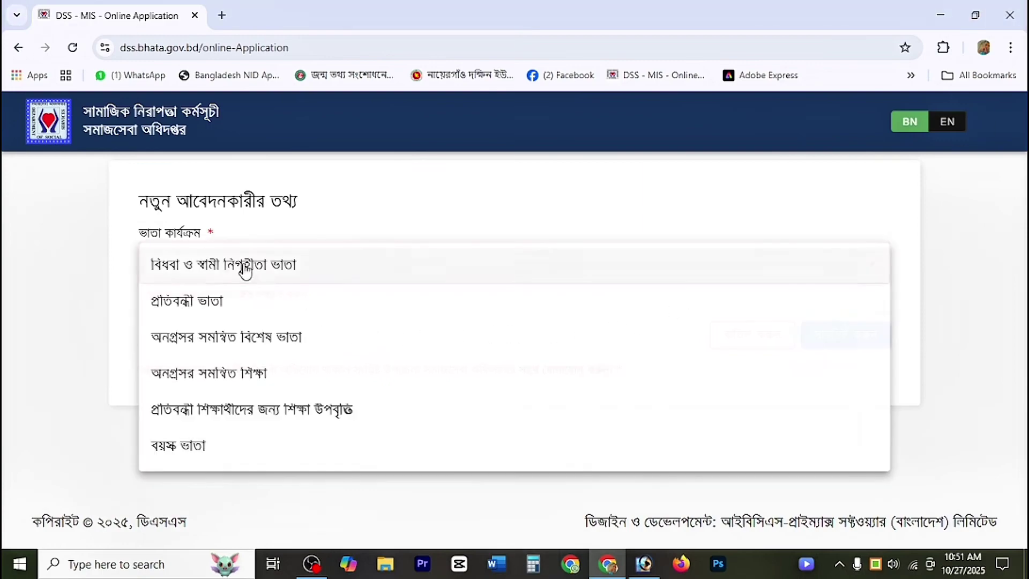
left_click(235, 280)
scroll(298, 337, "down", 3)
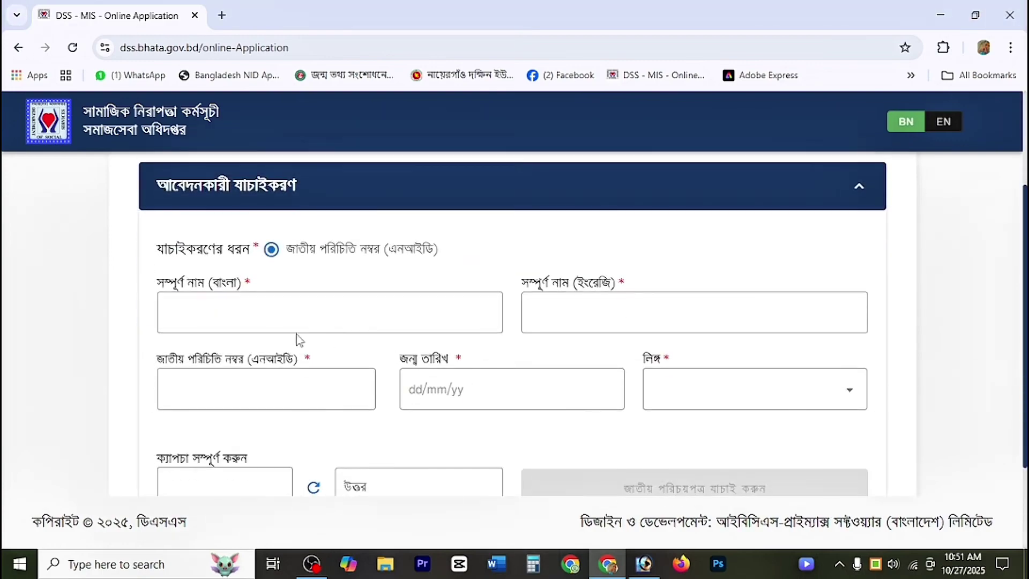
Step: Enter the applicant's full name in Bangla, then move to the English name field
left_click(269, 323)
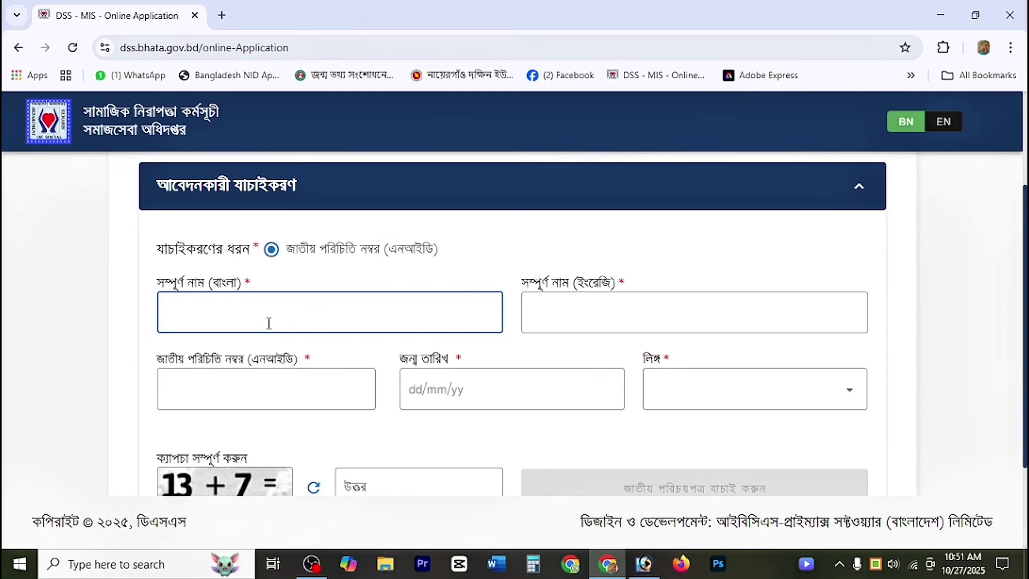
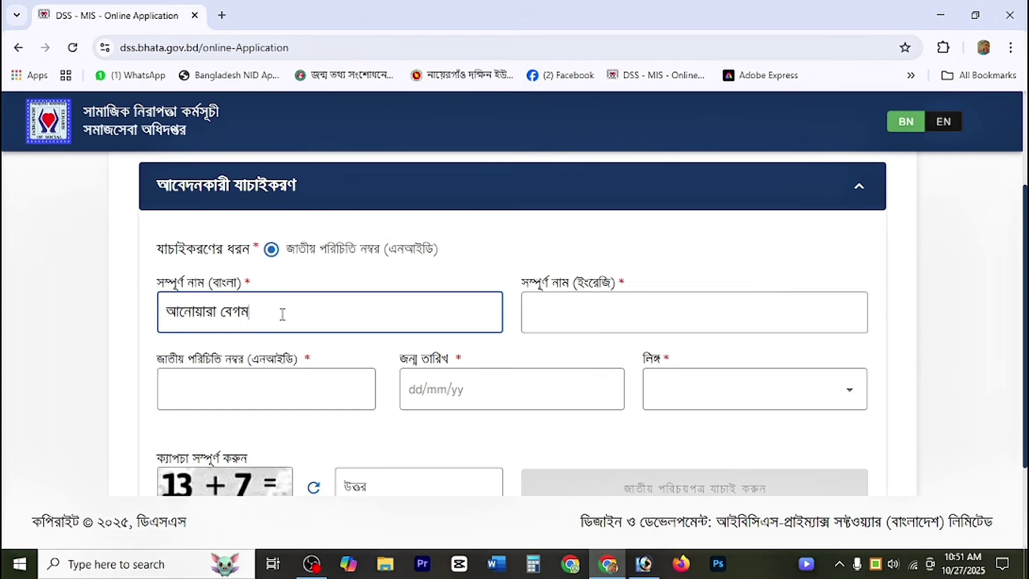
key("ctrl+a")
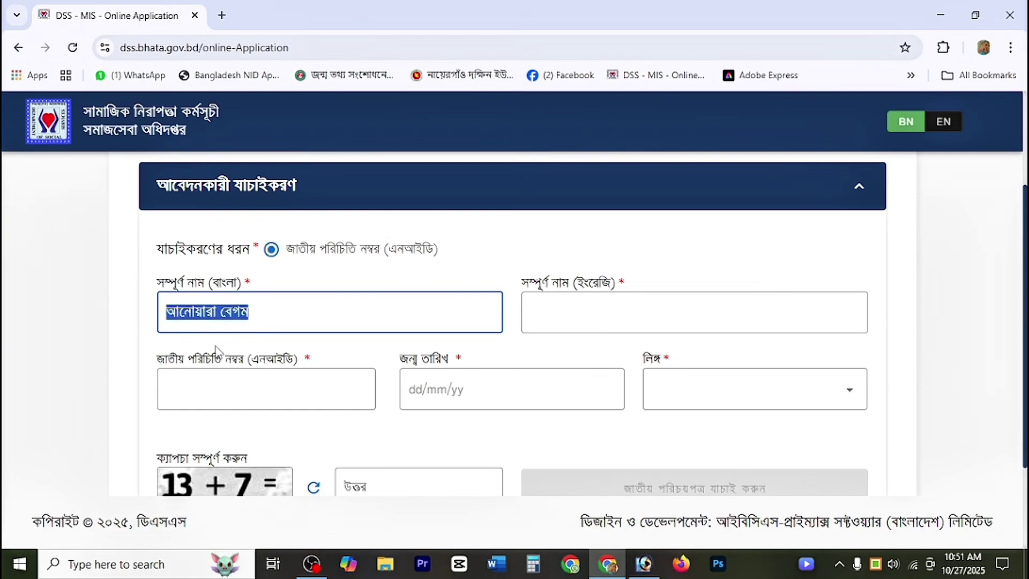
left_click(579, 320)
scroll(499, 332, "down", 2)
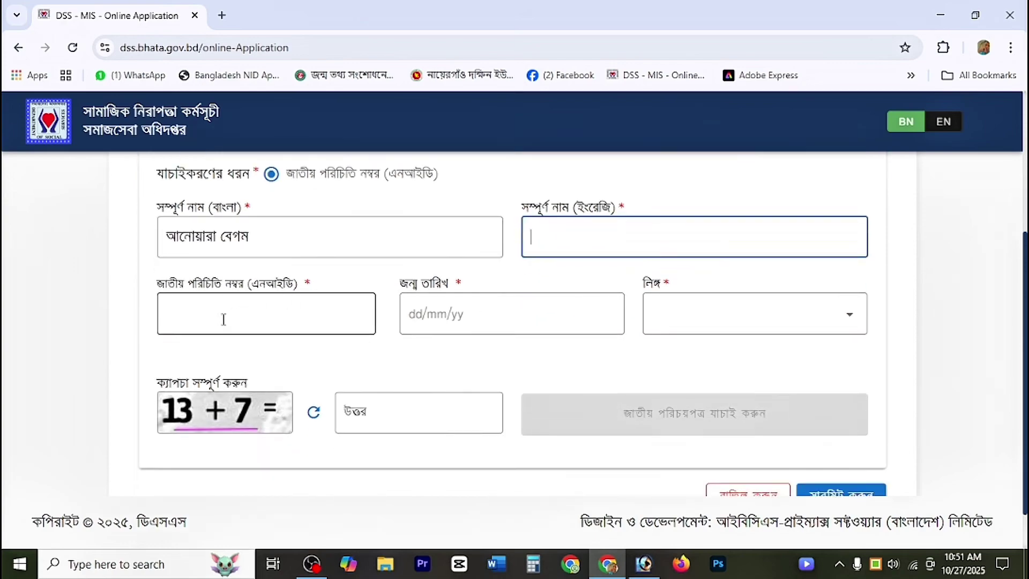
Step: Work through the NID number, date-of-birth and gender fields, then return to the English name
left_click(193, 323)
left_click(436, 339)
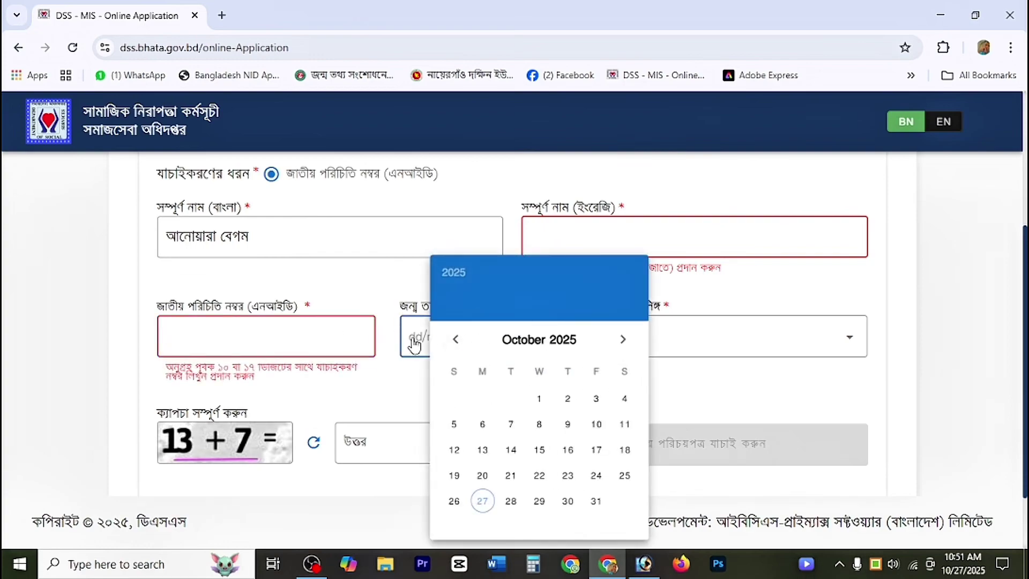
left_click(701, 336)
left_click(662, 378)
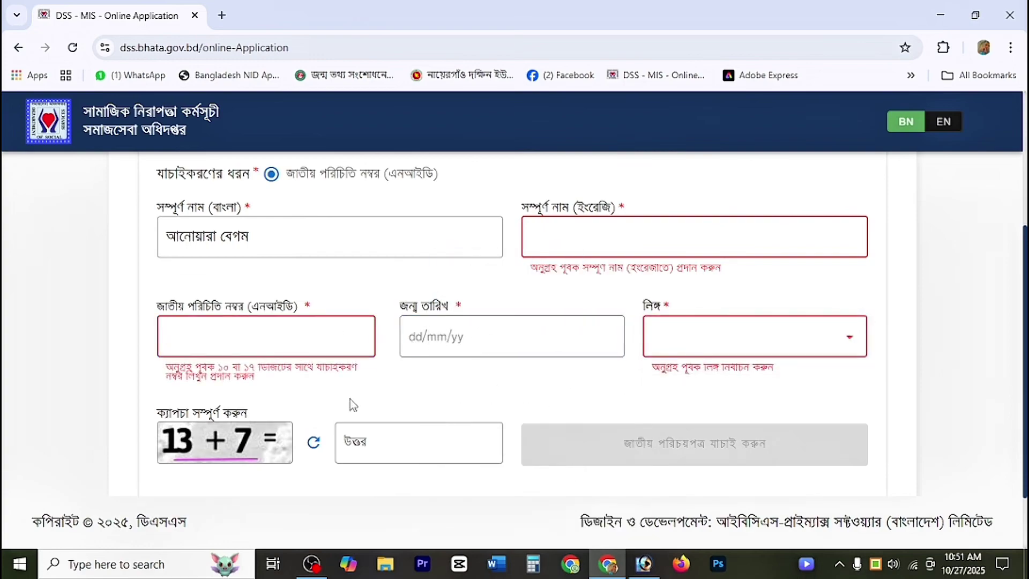
scroll(349, 399, "down", 2)
scroll(343, 404, "up", 3)
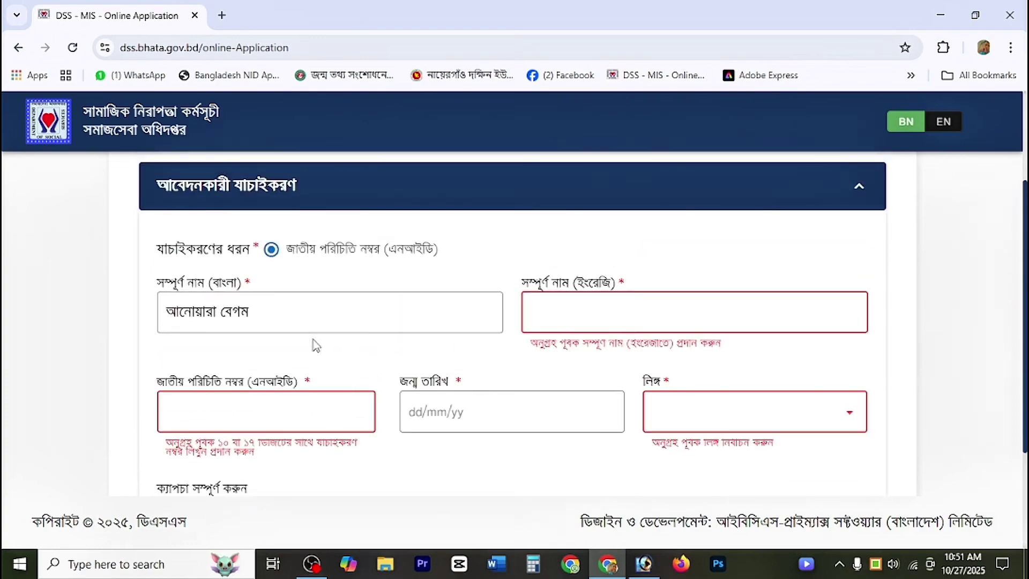
left_click(619, 324)
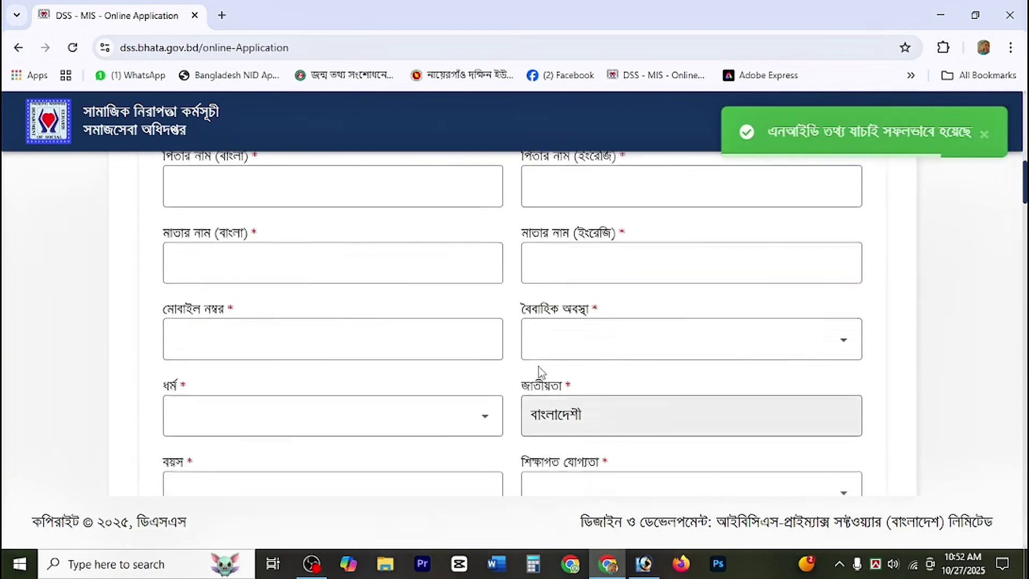
scroll(539, 366, "up", 3)
scroll(539, 367, "up", 1)
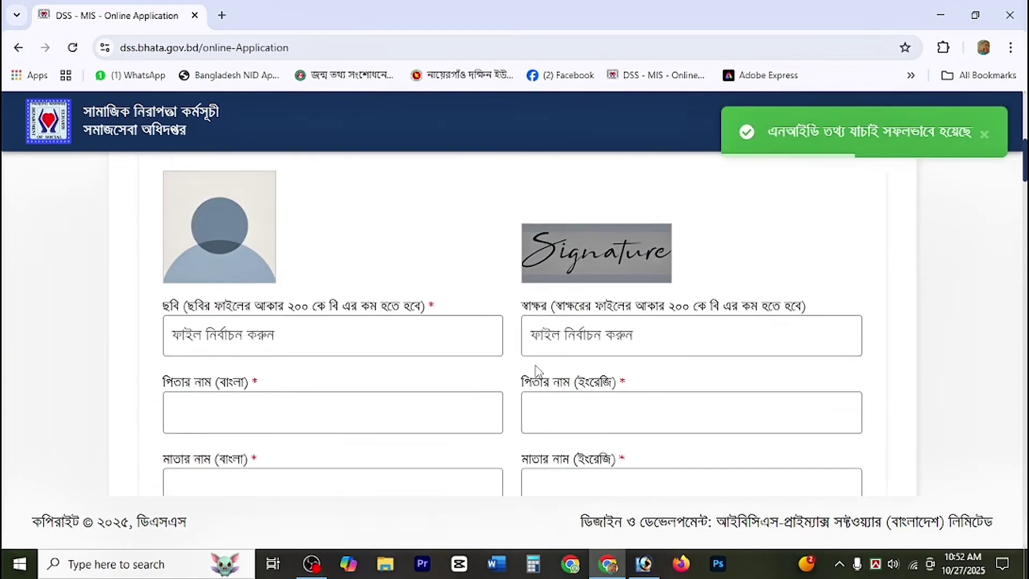
Step: Scroll to the permanent address and enter its post code
scroll(750, 268, "up", 1)
scroll(911, 188, "down", 1)
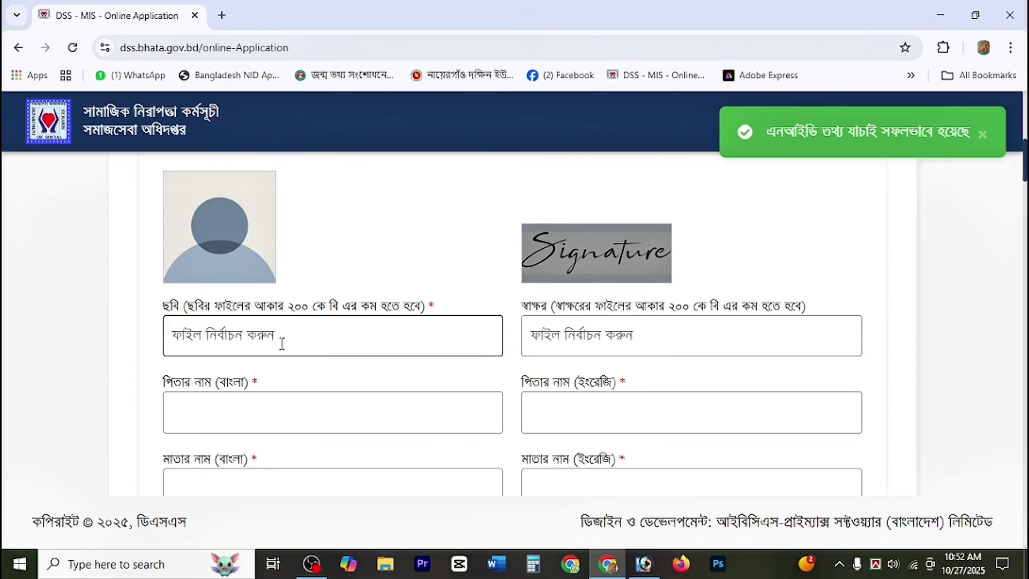
scroll(375, 413, "down", 2)
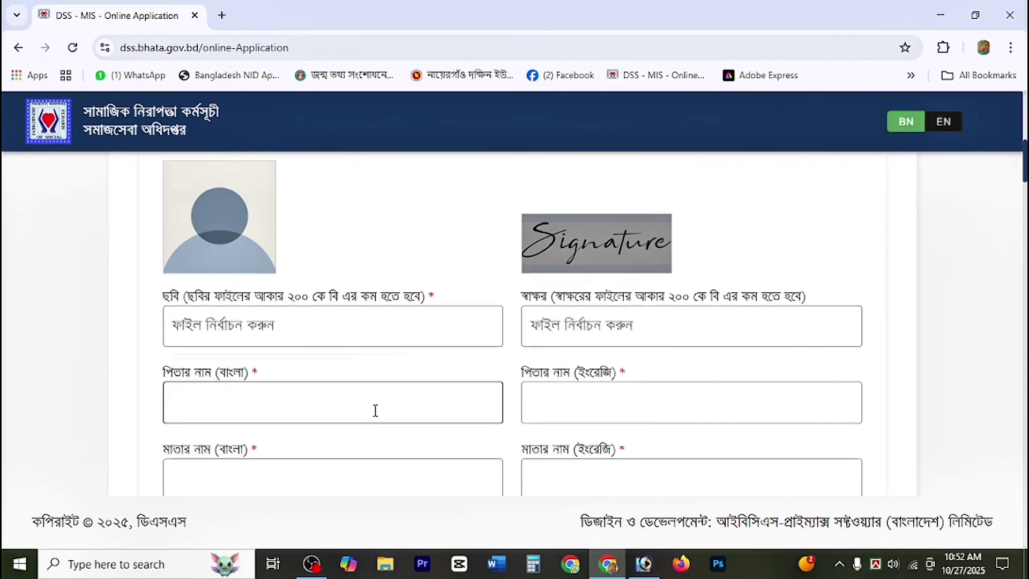
scroll(496, 356, "down", 2)
scroll(479, 351, "down", 2)
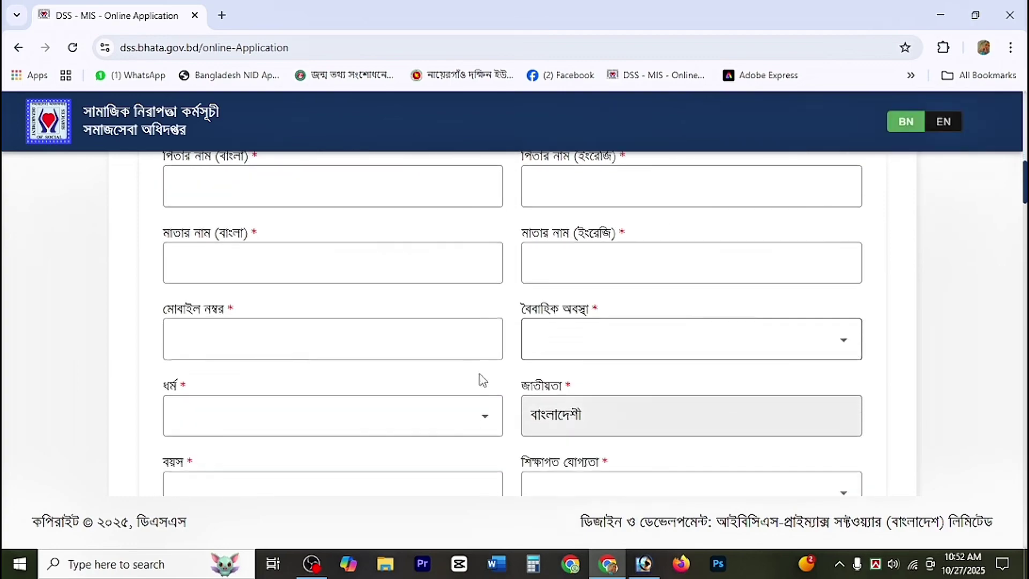
scroll(573, 368, "down", 1)
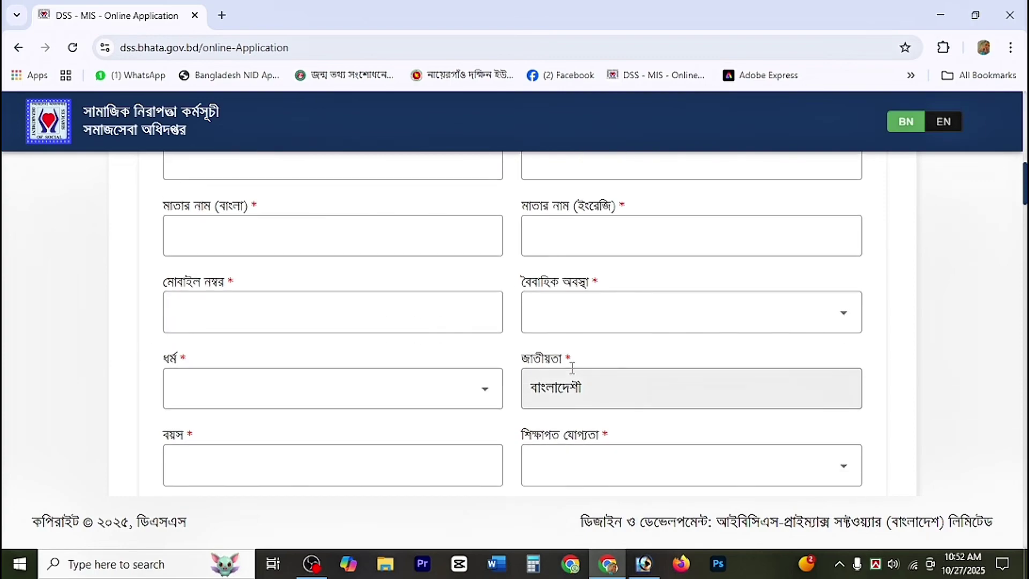
scroll(572, 367, "down", 8)
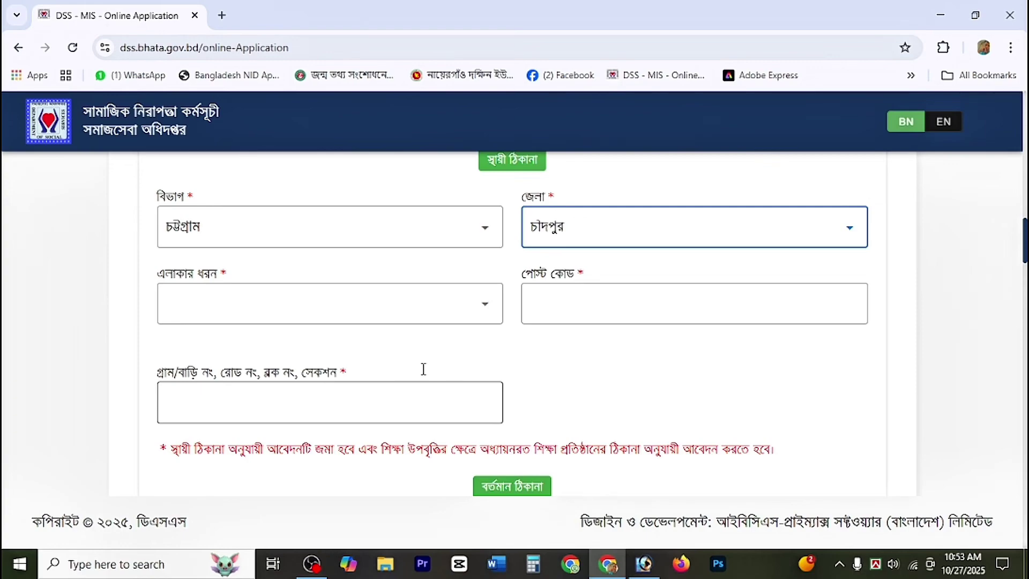
left_click(625, 315)
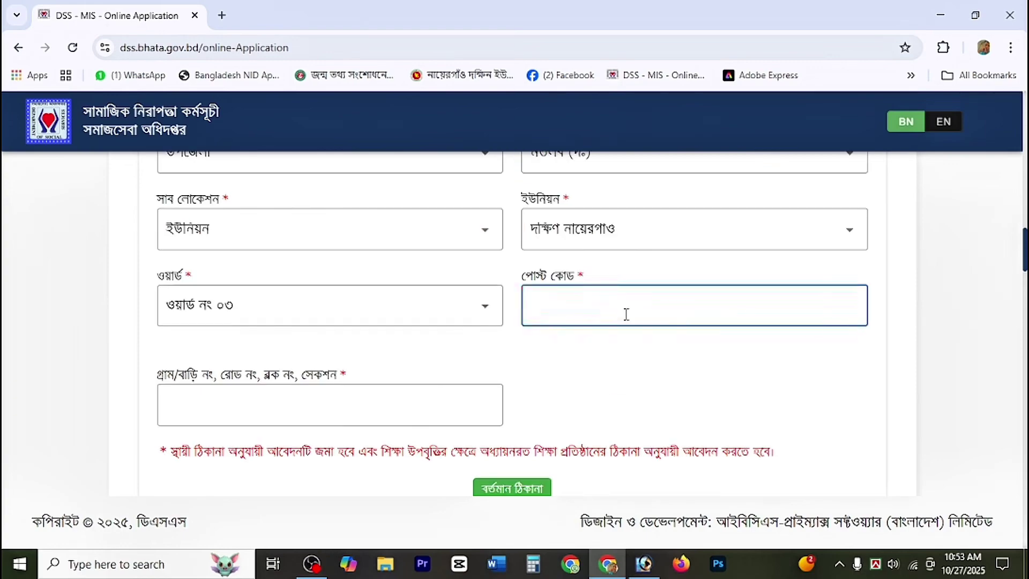
type("3640")
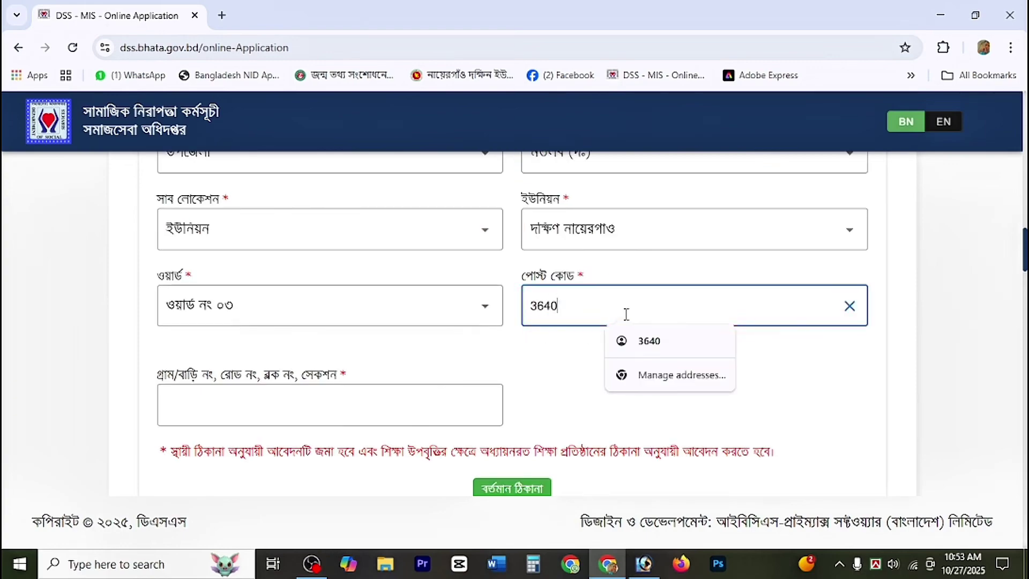
Step: Enter the village in the address box and mark the present address same as permanent
left_click(441, 392)
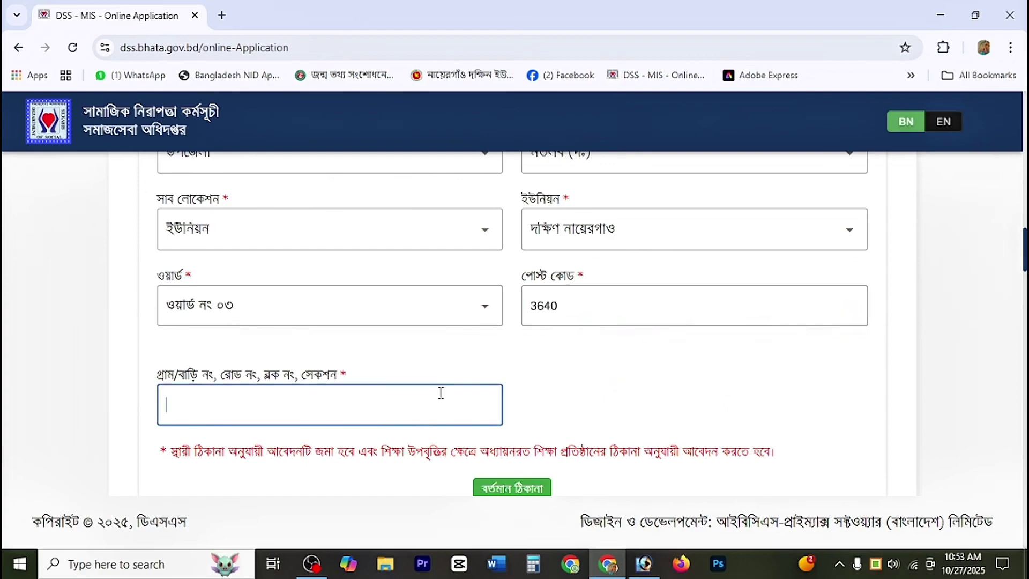
type("কালিয়াইশ")
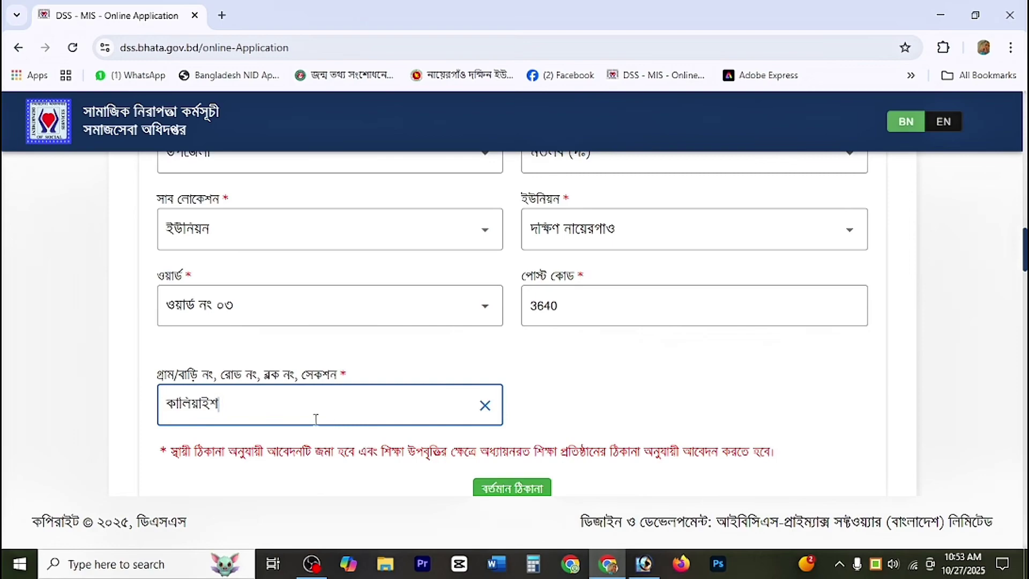
scroll(315, 418, "down", 3)
left_click(300, 397)
scroll(349, 399, "down", 4)
scroll(354, 399, "down", 4)
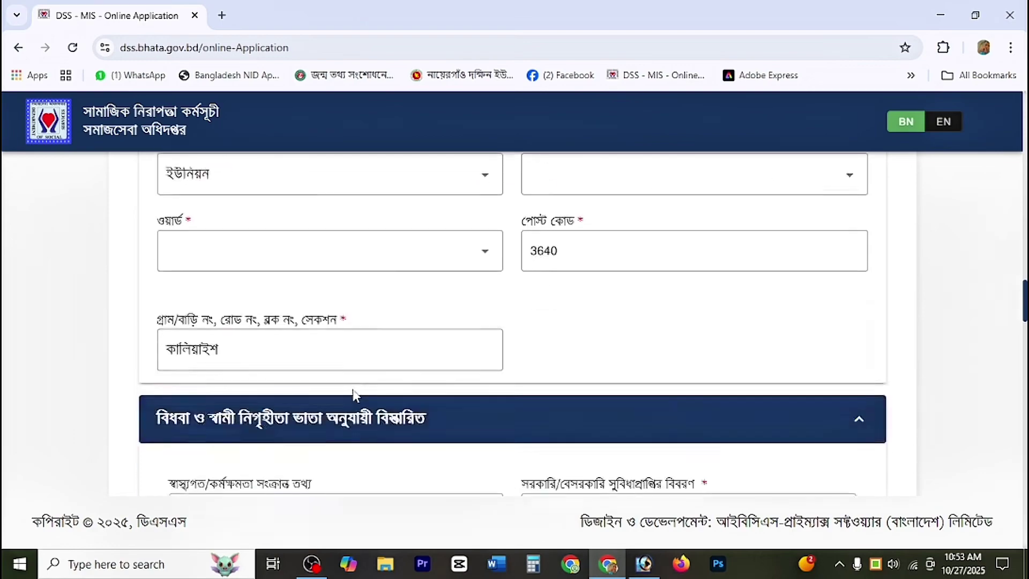
scroll(230, 252, "up", 5)
scroll(295, 311, "down", 10)
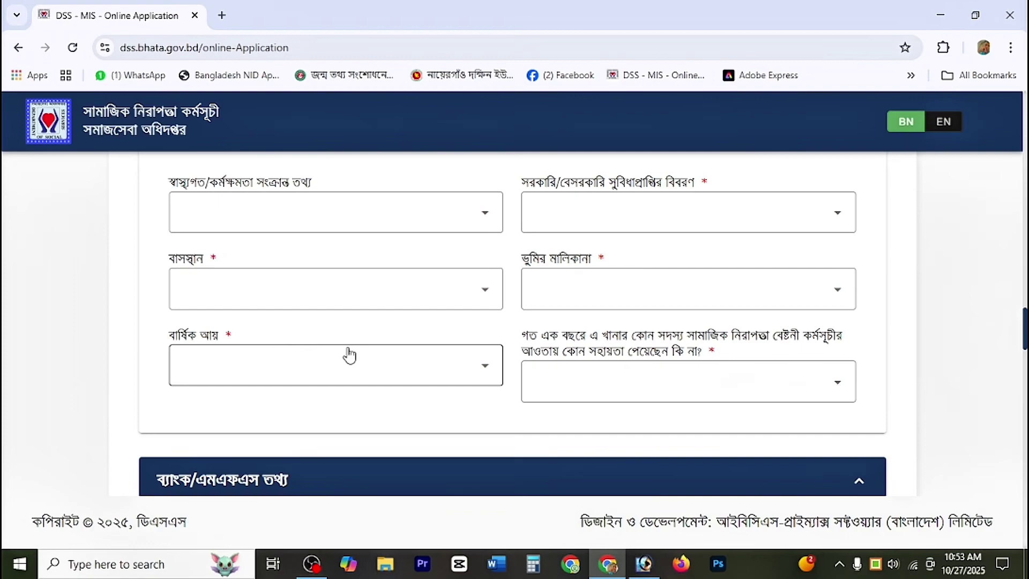
scroll(349, 355, "down", 5)
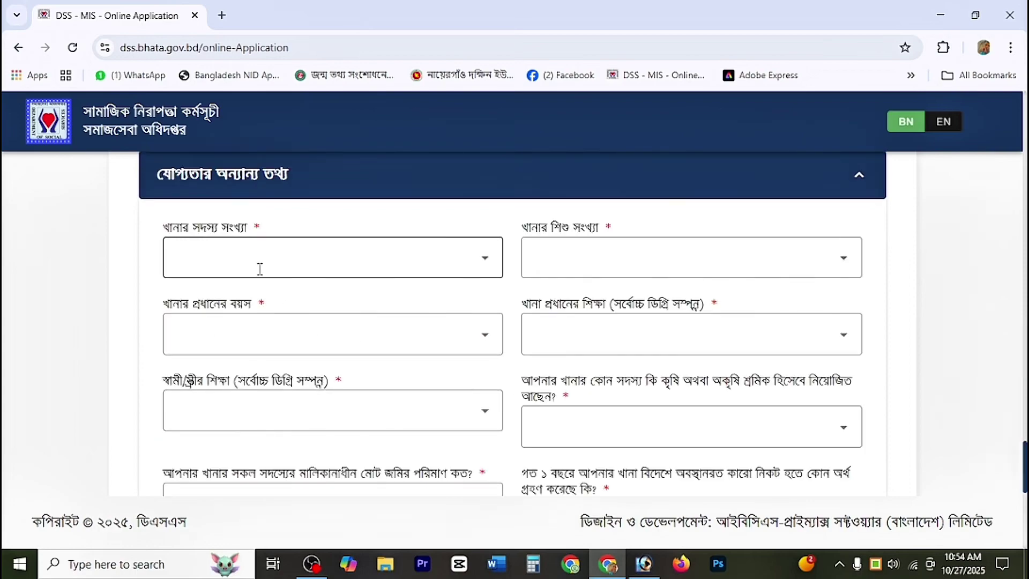
Step: Set household members to ৭ বা তার বেশি, children to ০৪ বা তার বেশী, head's age ৪০-৬০ বছর
left_click(257, 270)
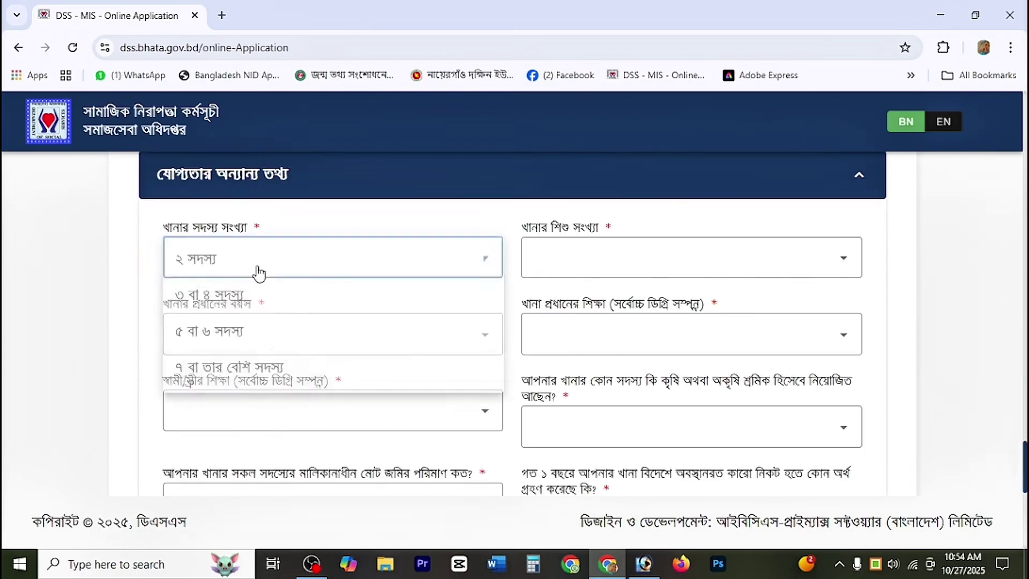
left_click(257, 369)
left_click(562, 265)
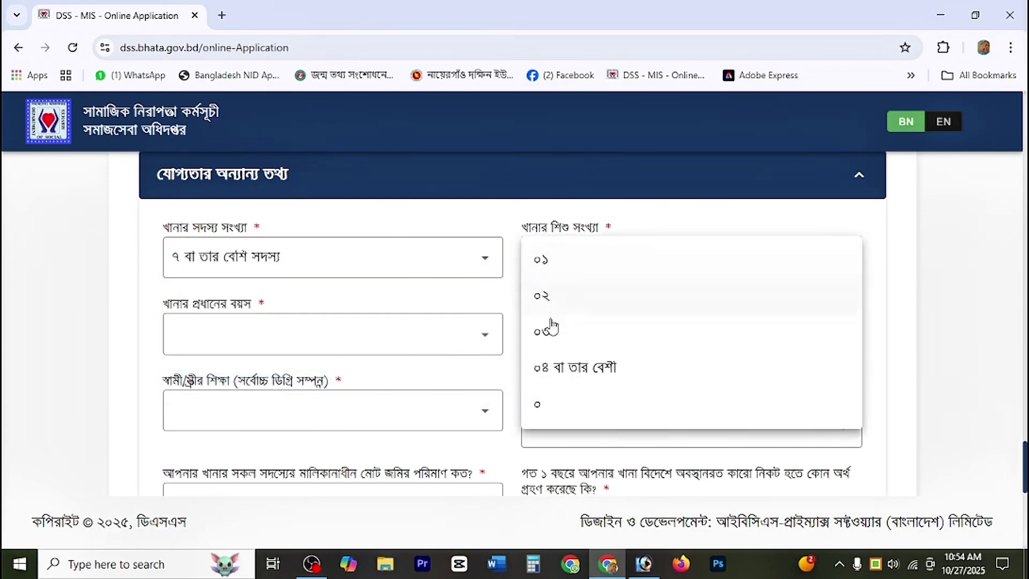
left_click(552, 370)
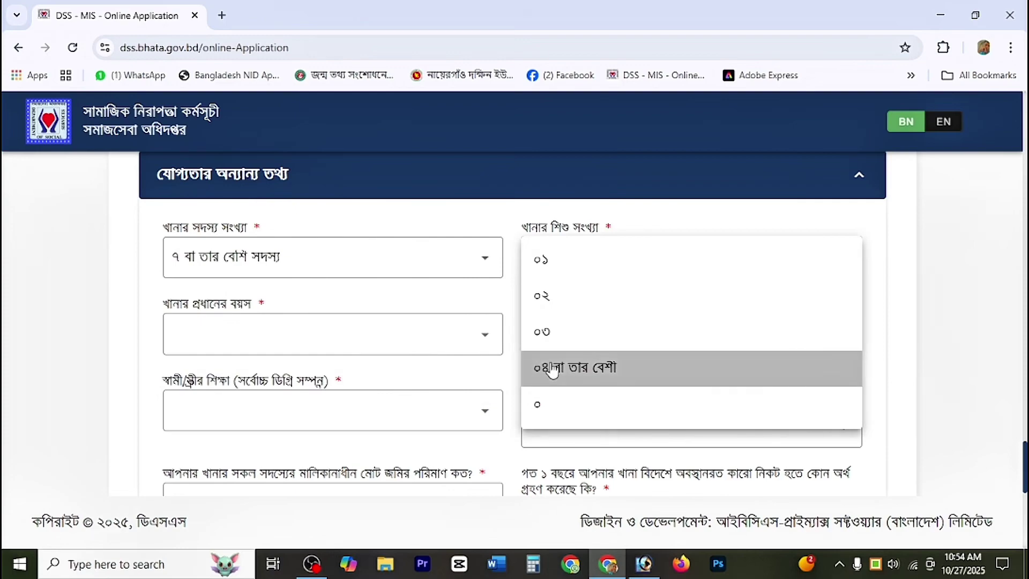
left_click(553, 369)
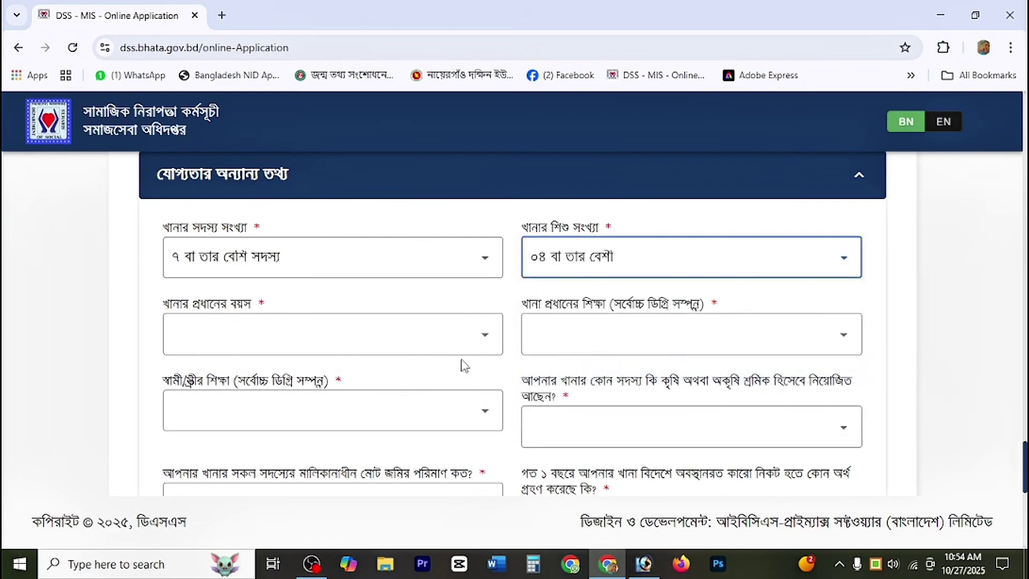
left_click(462, 346)
left_click(207, 347)
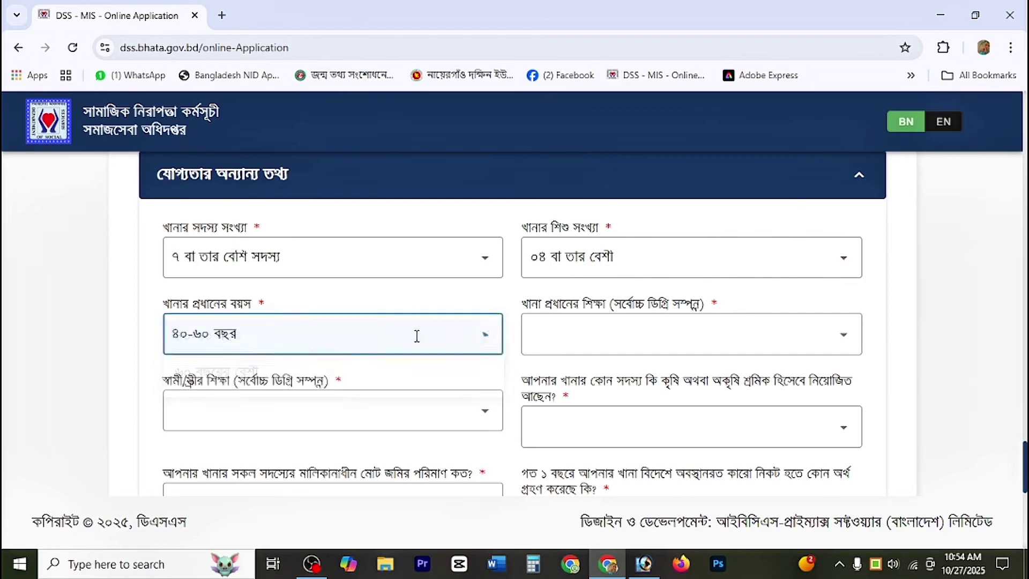
left_click(544, 338)
Step: Set head's education ক্লাস ১০ এর উপরে, spouse's ক্লাস ৬-৯, and labour কৃষি খাতে শ্রম
left_click(567, 348)
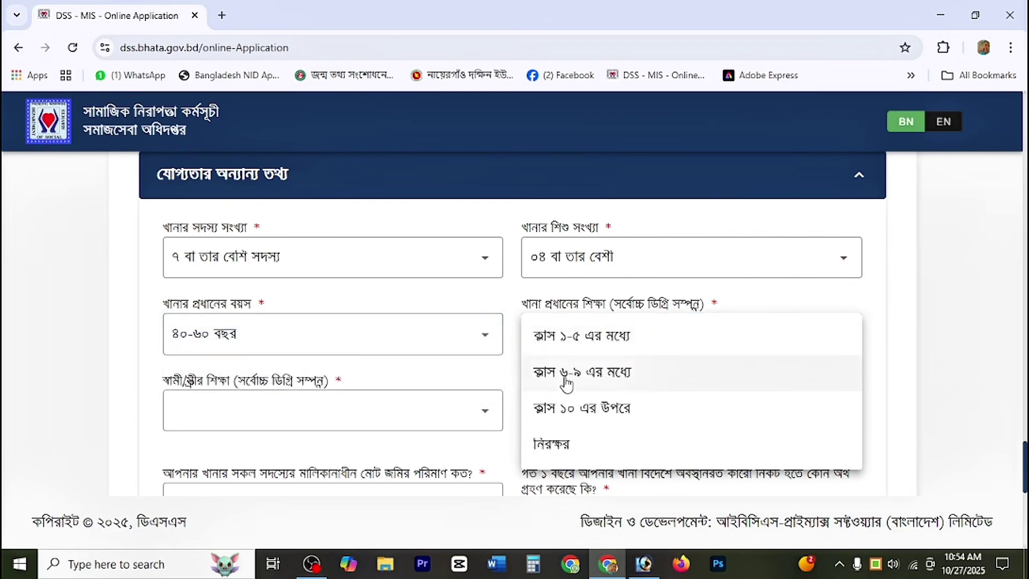
left_click(568, 406)
left_click(354, 413)
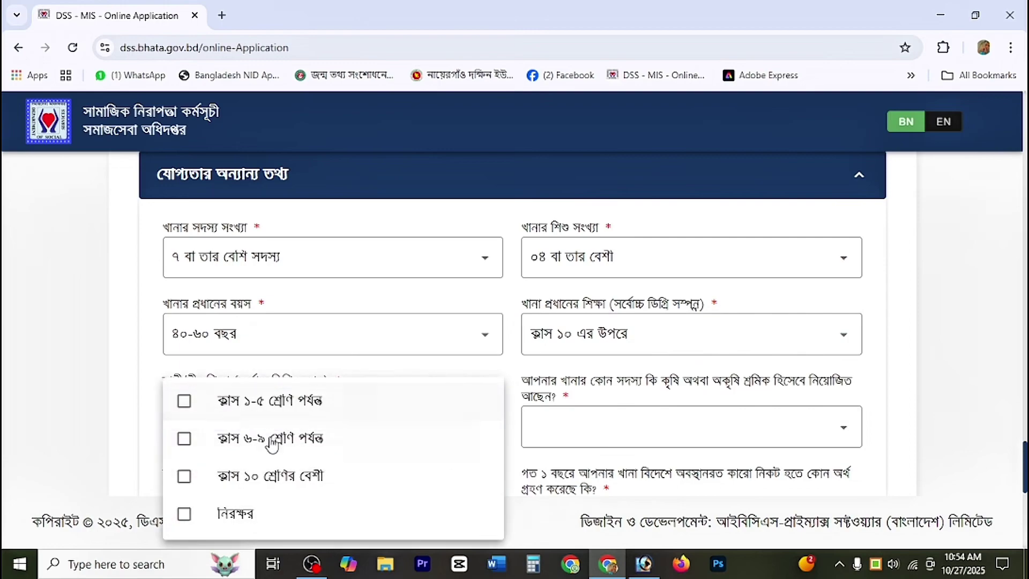
left_click(268, 444)
left_click(587, 420)
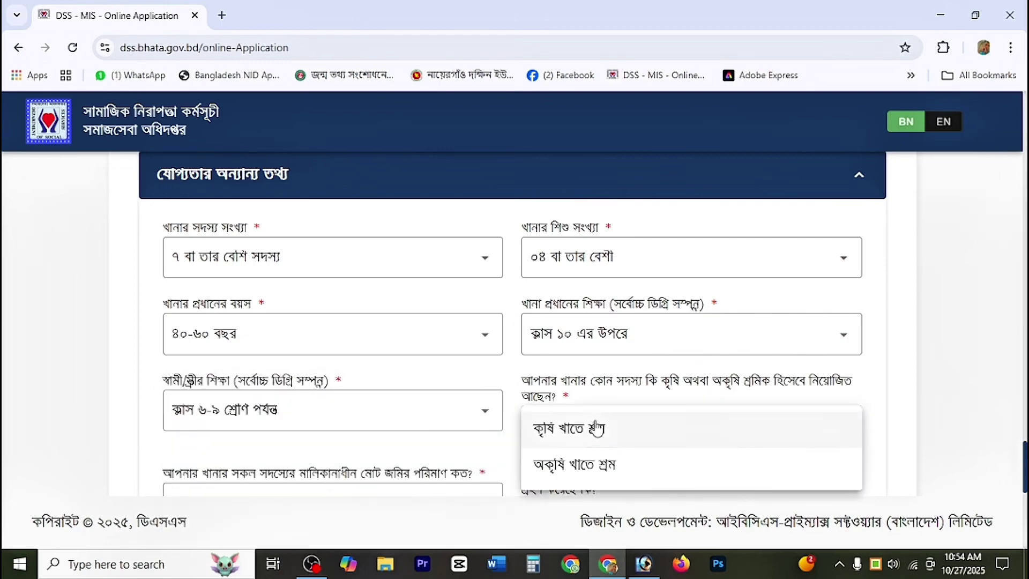
left_click(591, 441)
Step: Answer land ০.৫০ একর বা তার কম, remittance না, টিন/কাঠের walls, dining room না, kitchen হ্যা
scroll(532, 434, "down", 5)
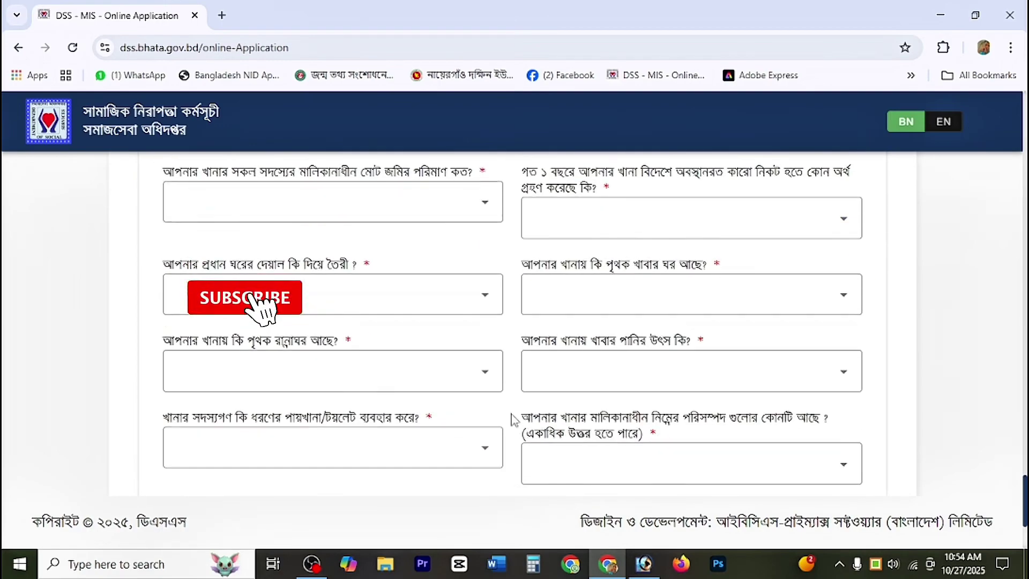
left_click(326, 214)
left_click(257, 221)
left_click(568, 219)
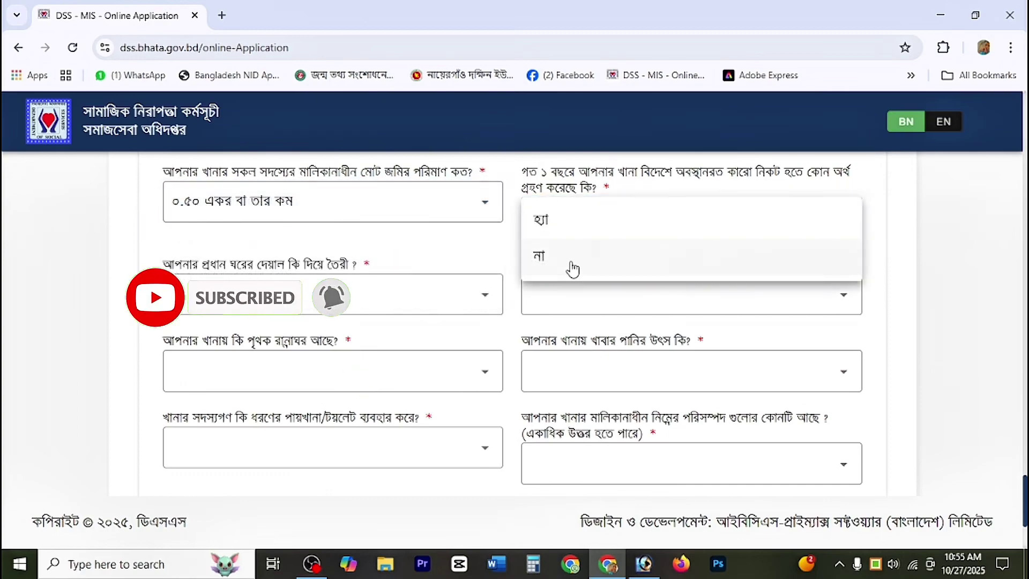
left_click(551, 258)
left_click(326, 300)
left_click(324, 299)
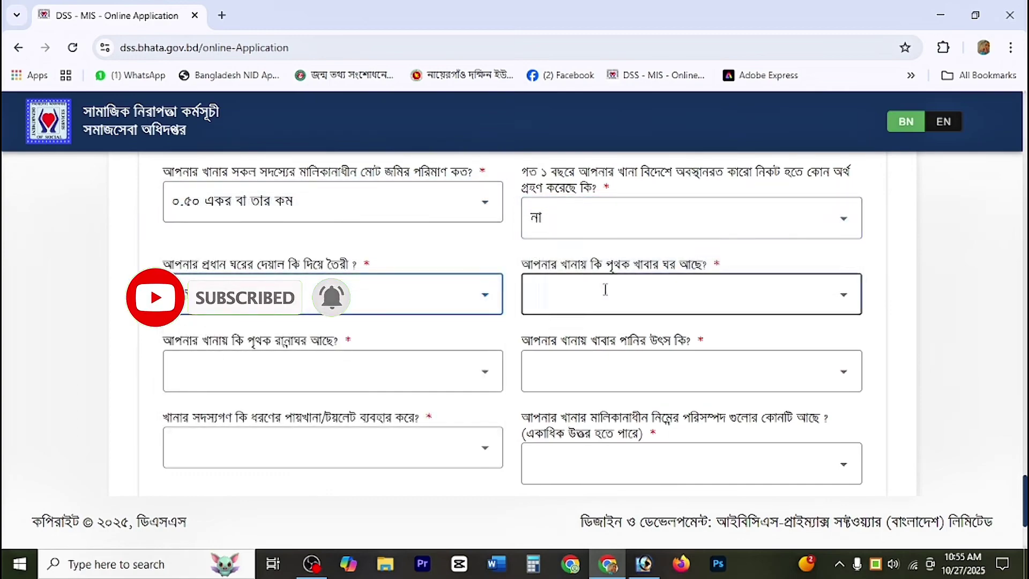
left_click(604, 290)
left_click(540, 331)
left_click(260, 375)
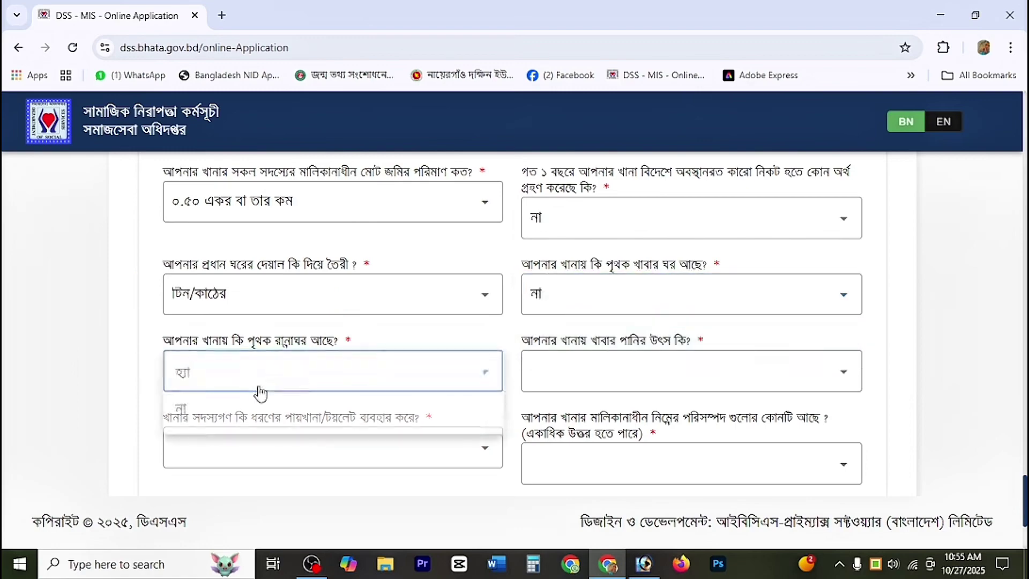
left_click(226, 370)
Step: Choose টিউবওয়েল water, স্যানিটারি ল্যাট্রিন, বৈদ্যুতিক পাখা asset, টিন/কাঠ roof and ১ room
left_click(555, 379)
left_click(565, 375)
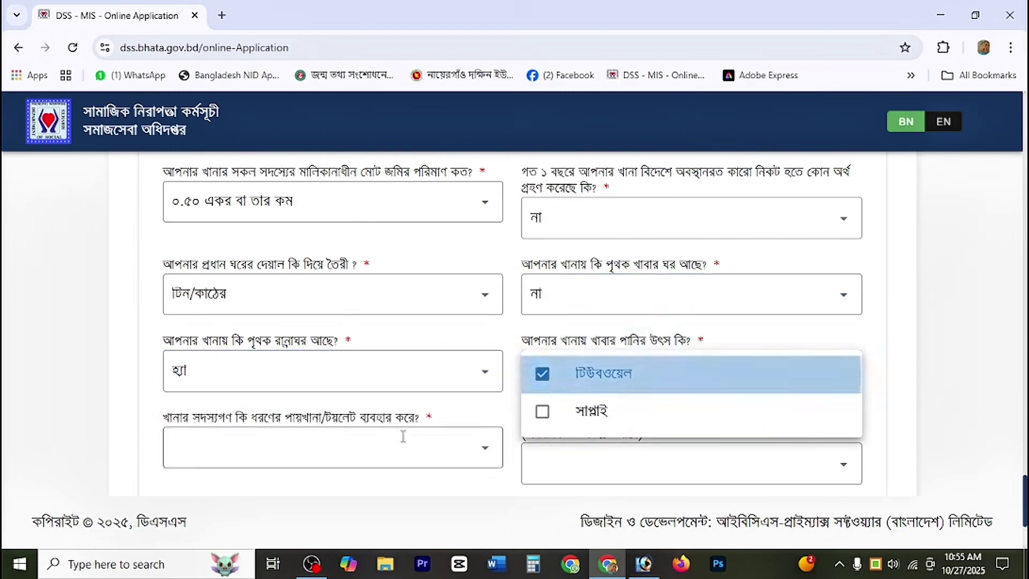
left_click(370, 443)
left_click(301, 450)
scroll(526, 421, "down", 3)
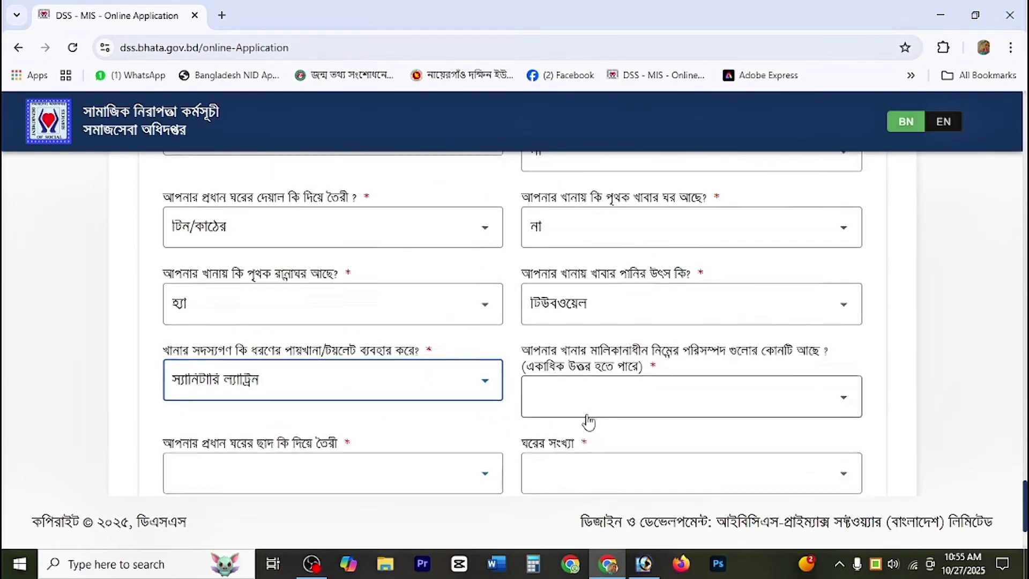
left_click(574, 316)
scroll(578, 415, "down", 4)
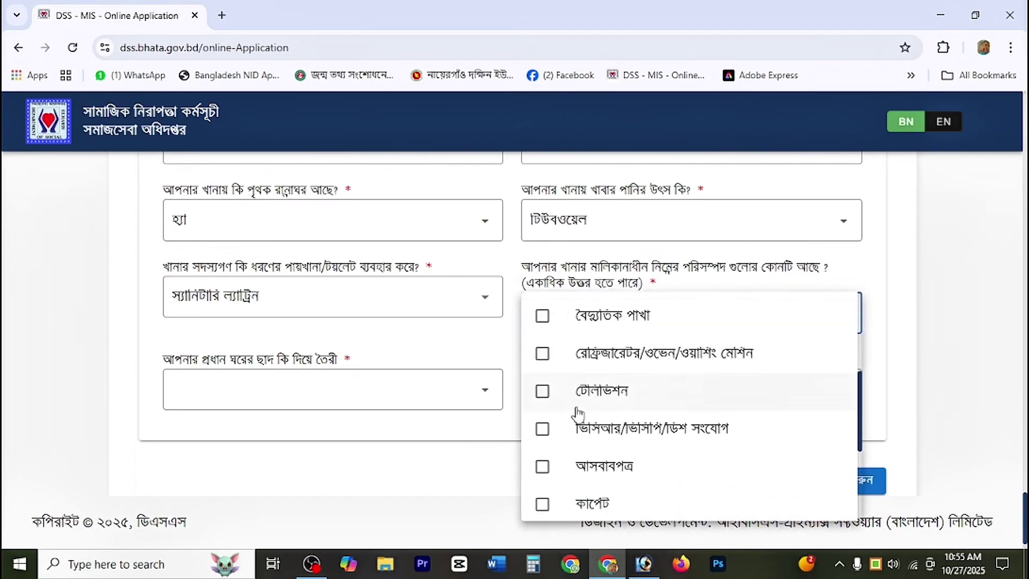
left_click(554, 332)
left_click(378, 379)
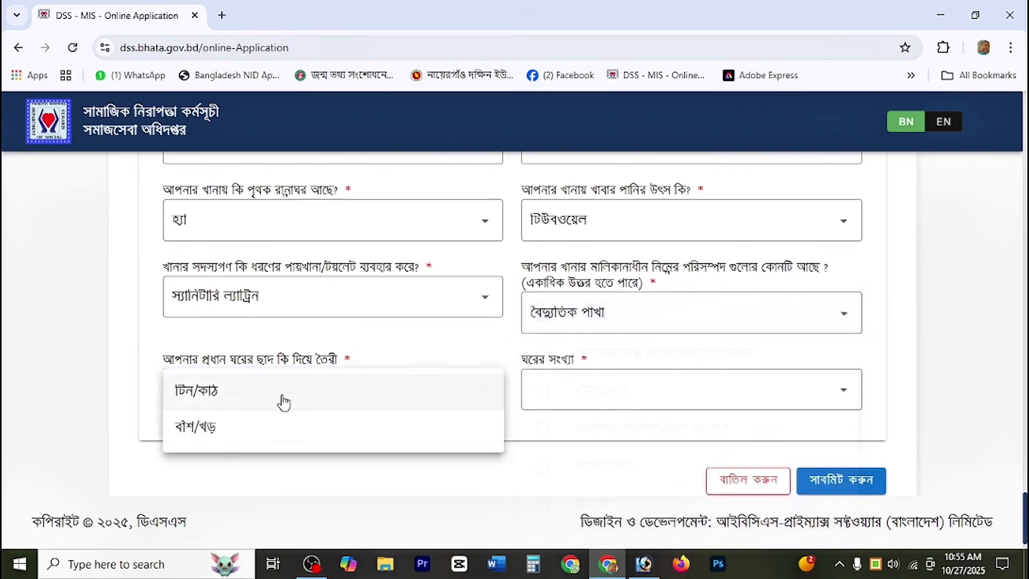
left_click(583, 395)
left_click(561, 338)
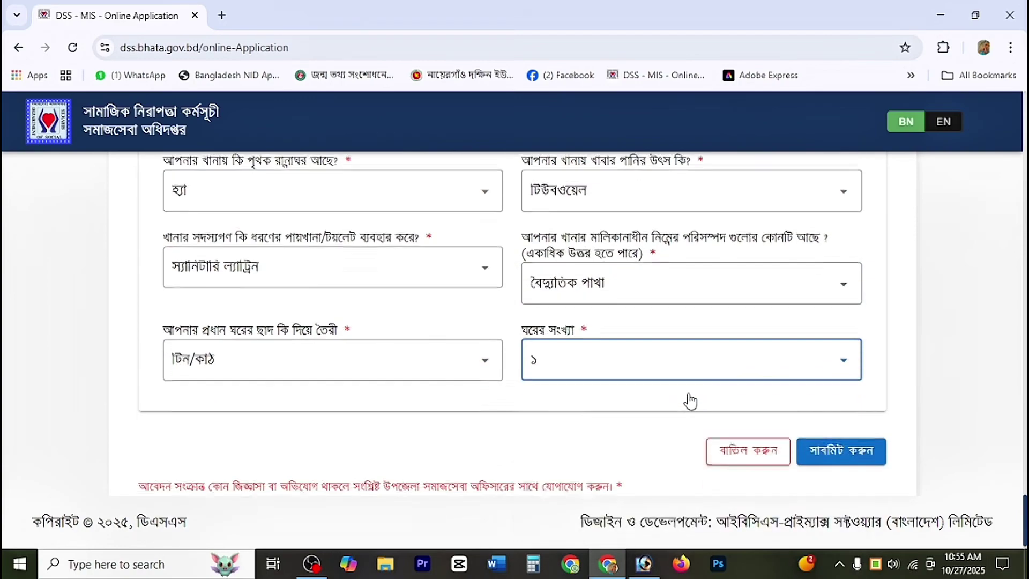
Step: Review the form, submit it with সাবমিট করুন and confirm with নিশ্চিত করুন
scroll(751, 380, "up", 5)
scroll(697, 375, "up", 15)
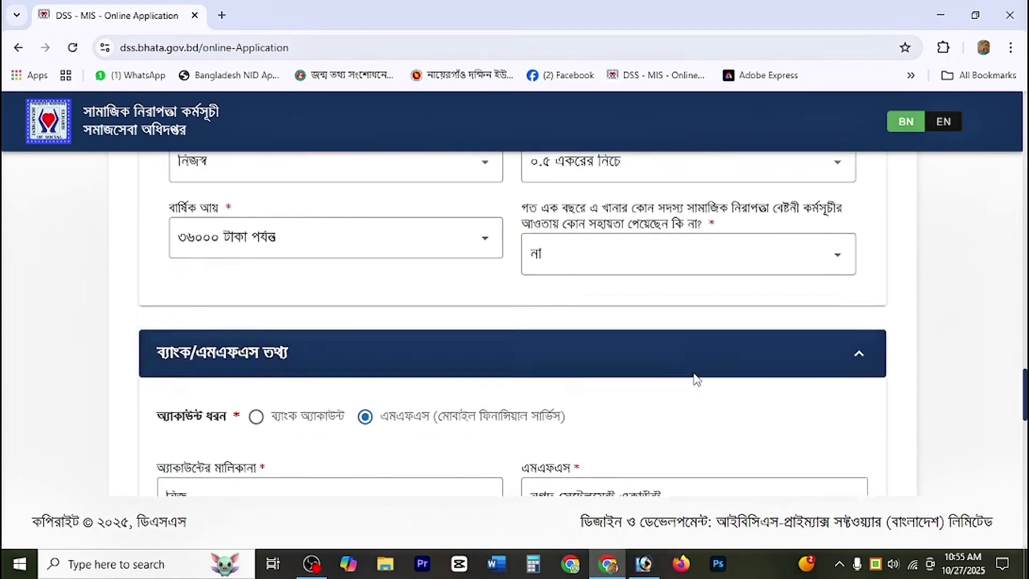
scroll(692, 377, "up", 5)
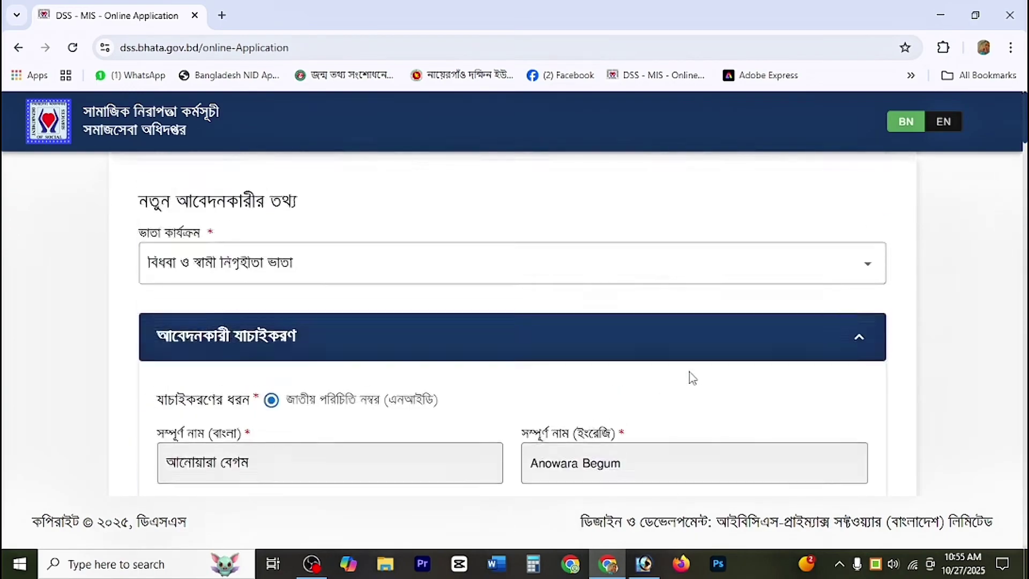
scroll(696, 429, "down", 15)
scroll(857, 450, "down", 20)
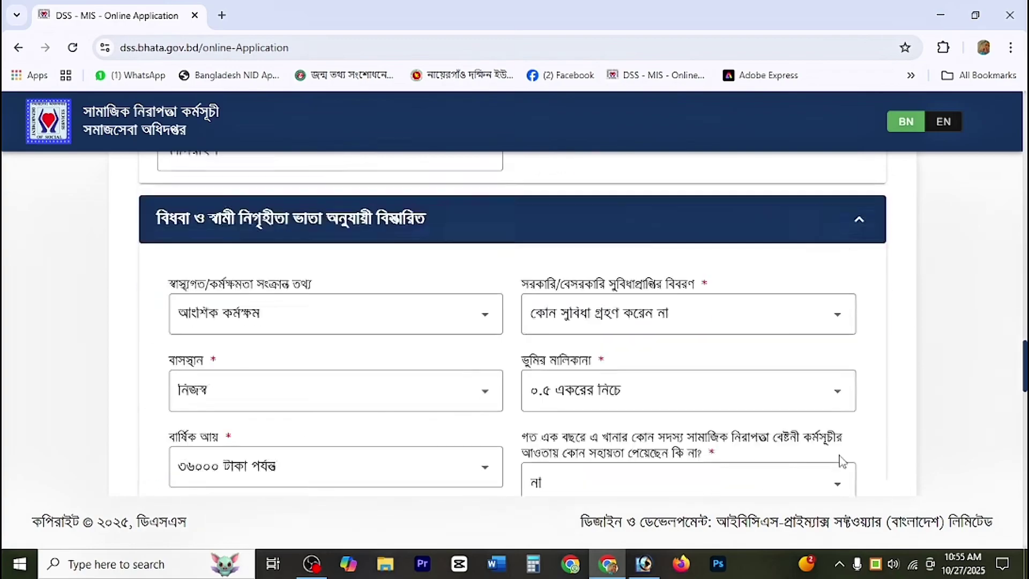
scroll(823, 429, "up", 6)
scroll(824, 432, "down", 10)
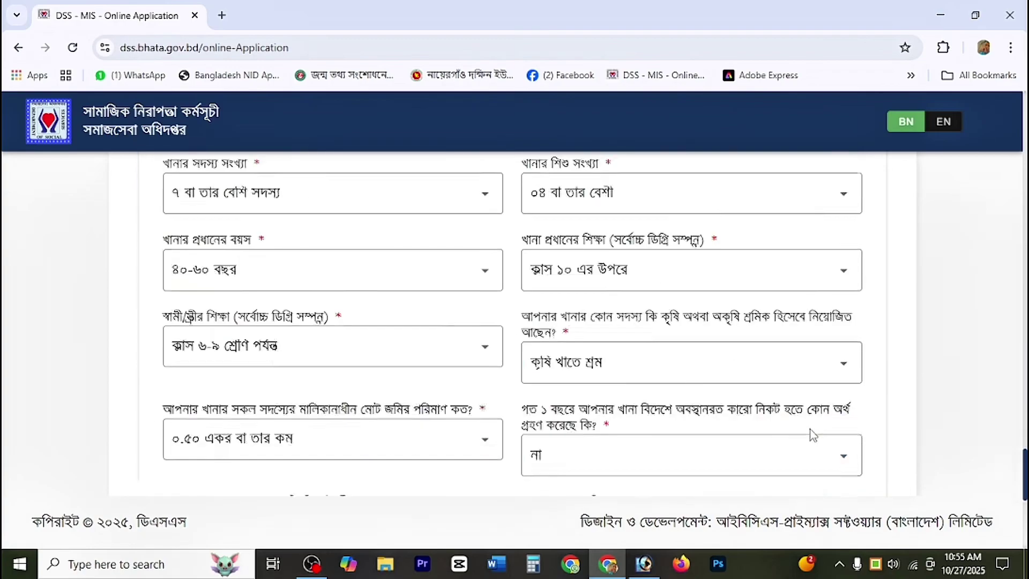
left_click(842, 440)
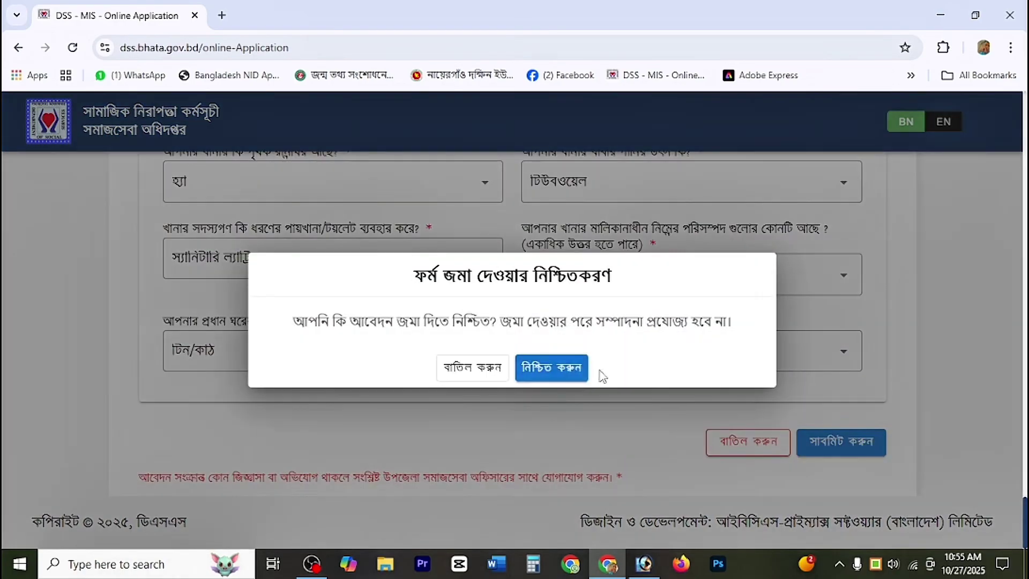
left_click(577, 369)
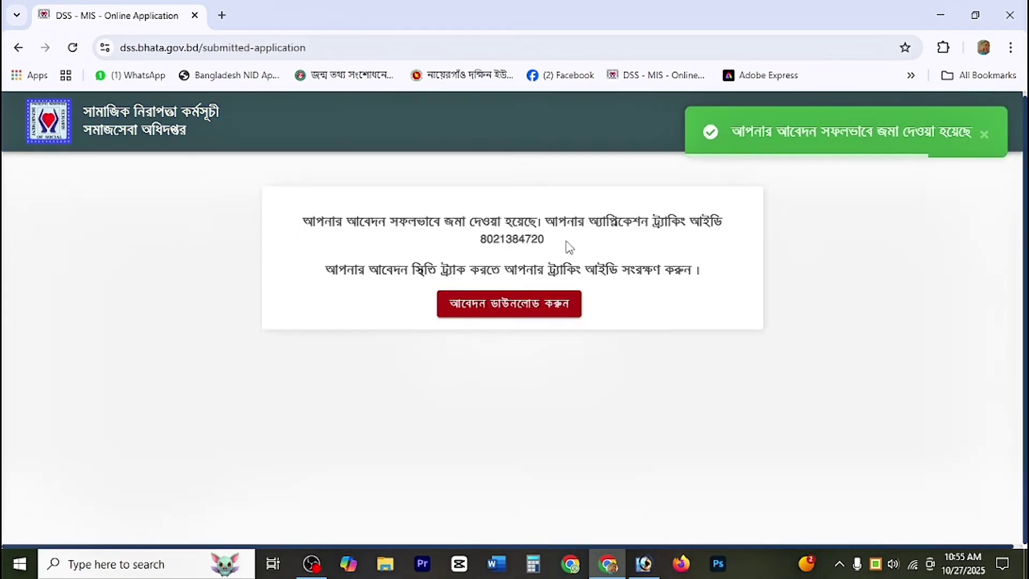
Step: Download the applicant copy PDF and save it into the boyosko bidhoba folder
left_click(485, 310)
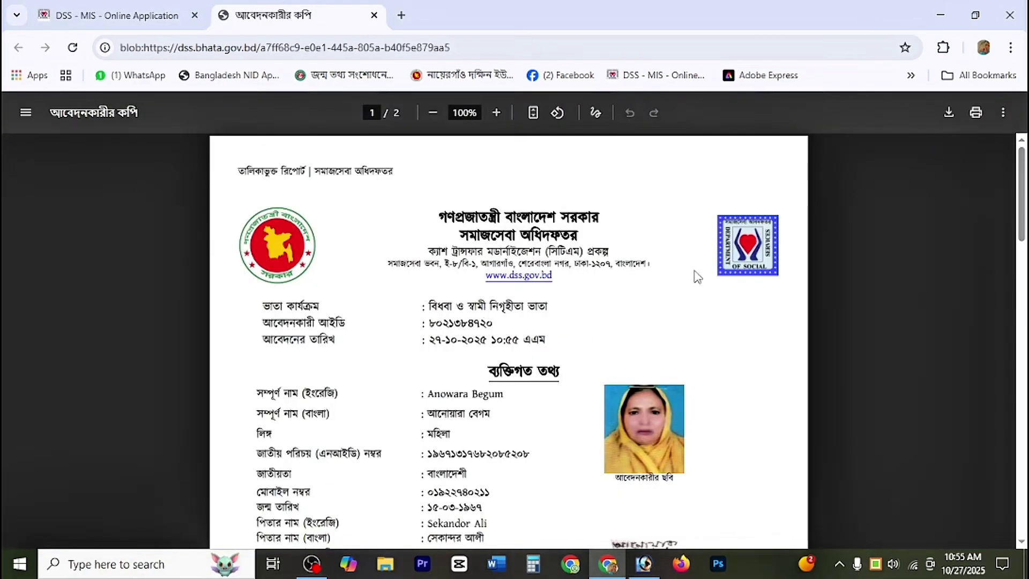
scroll(641, 359, "down", 10)
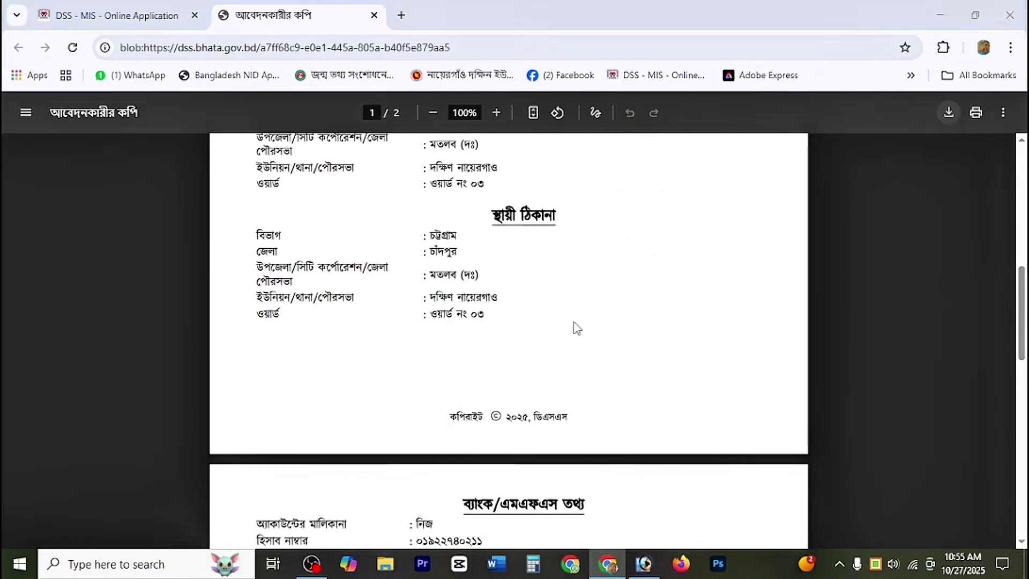
key("ctrl+s")
double_click(621, 198)
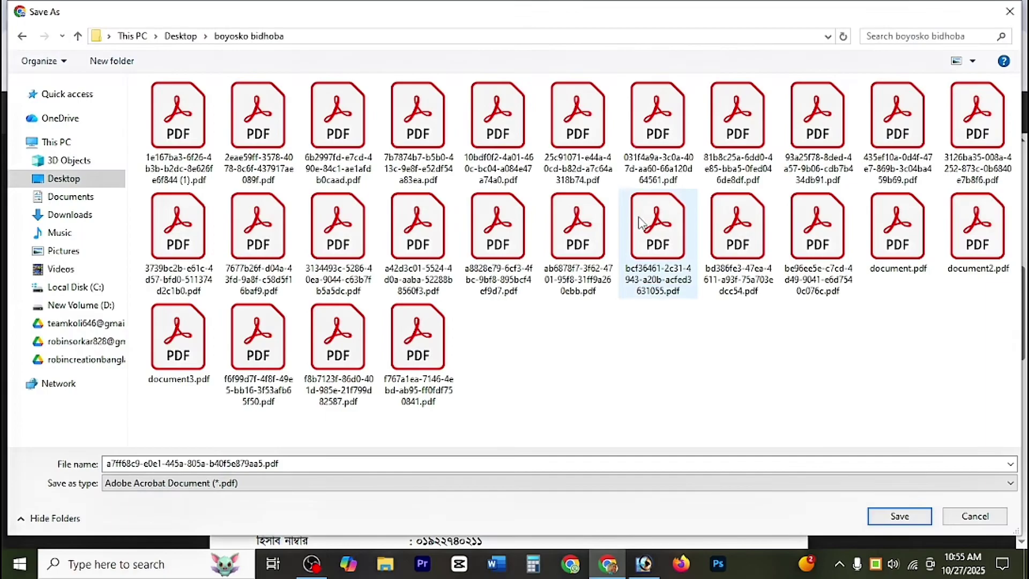
key("Return")
scroll(713, 276, "up", 10)
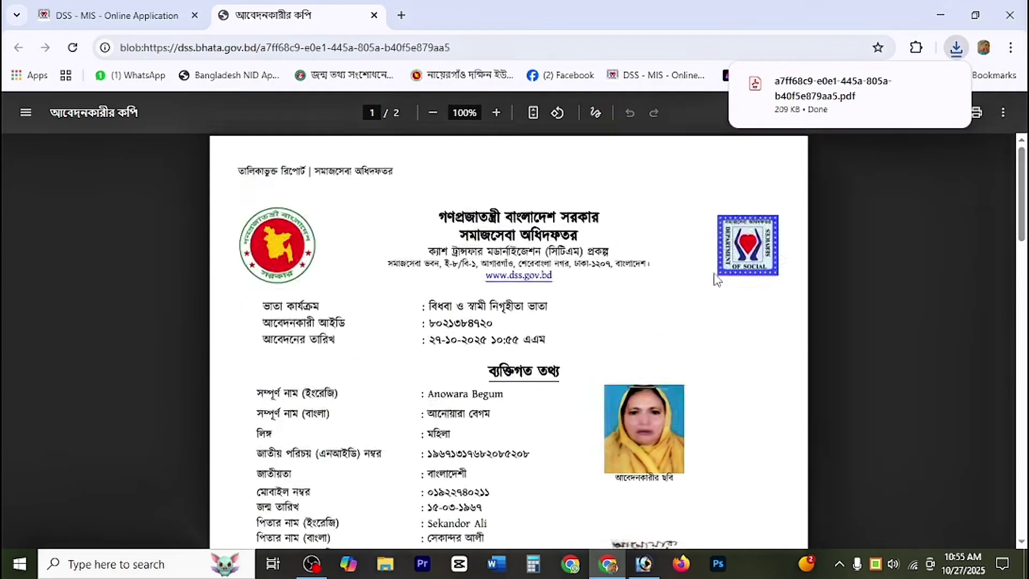
key("ctrl+p")
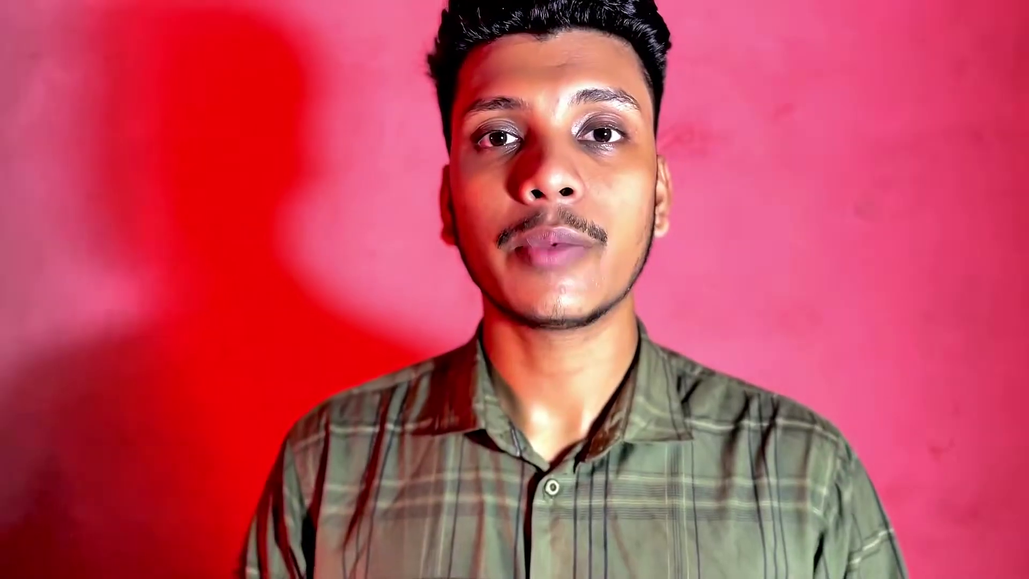